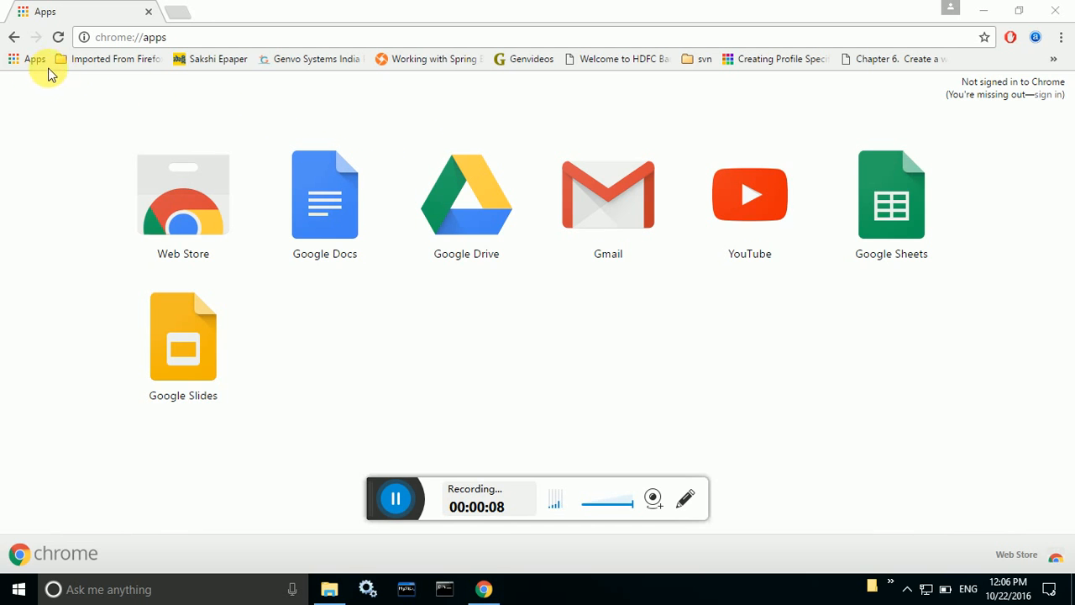
- Show Chrome's installed apps page from the bookmarks bar
{"action": "left_click", "coordinate": [36, 64]}
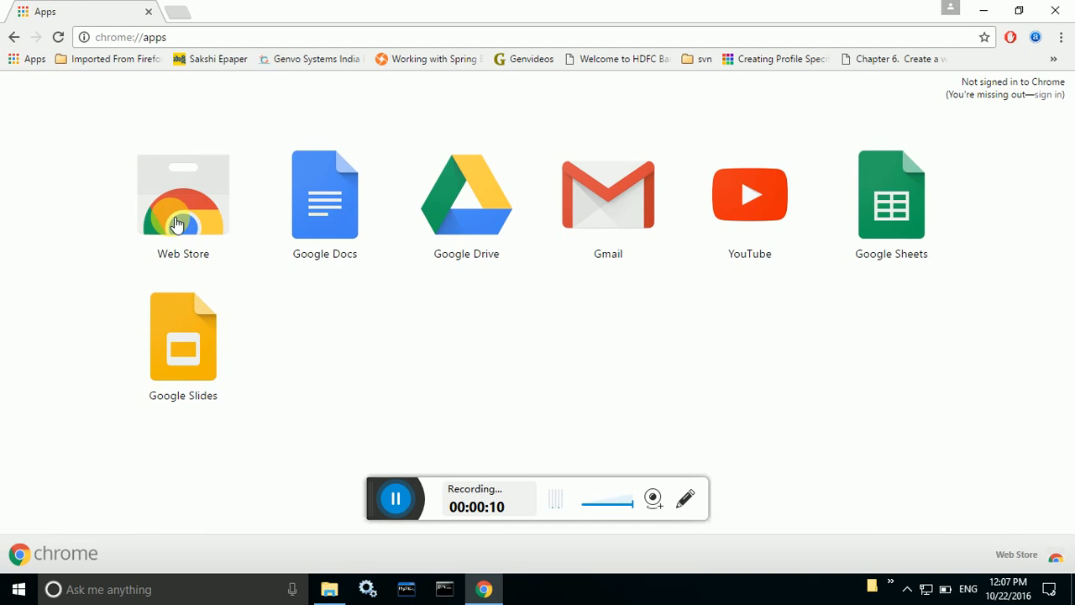
- Search the Chrome Web Store for 'mysql admin' to find Chrome MySQL Admin
{"action": "left_click", "coordinate": [177, 224]}
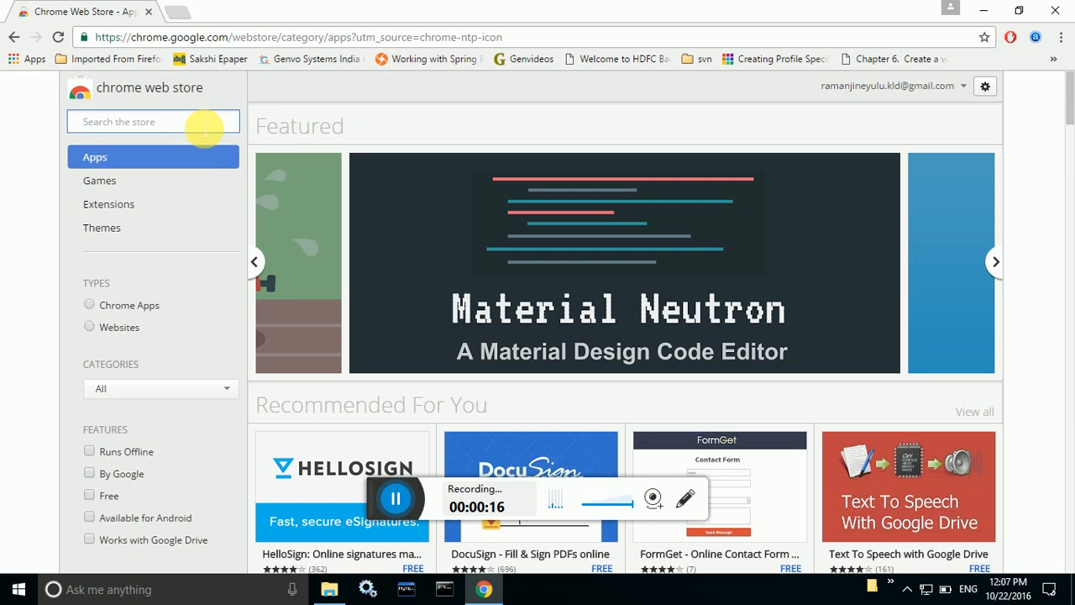
{"action": "type", "text": "mysql"}
{"action": "type", "text": " admin"}
{"action": "key", "text": "Return"}
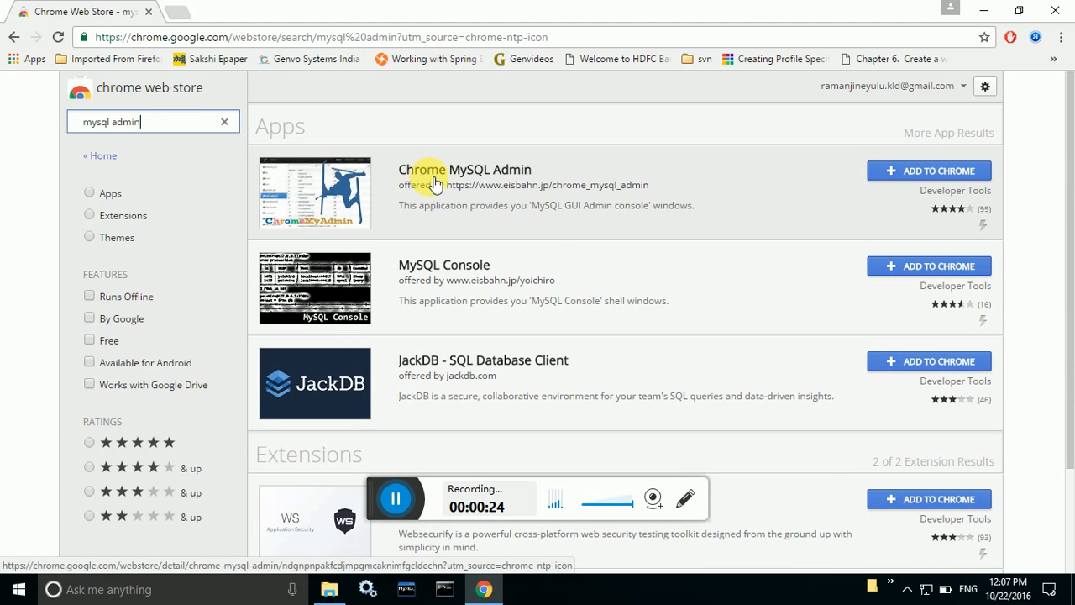
- Install Chrome MySQL Admin and confirm adding the app
{"action": "left_click", "coordinate": [890, 172]}
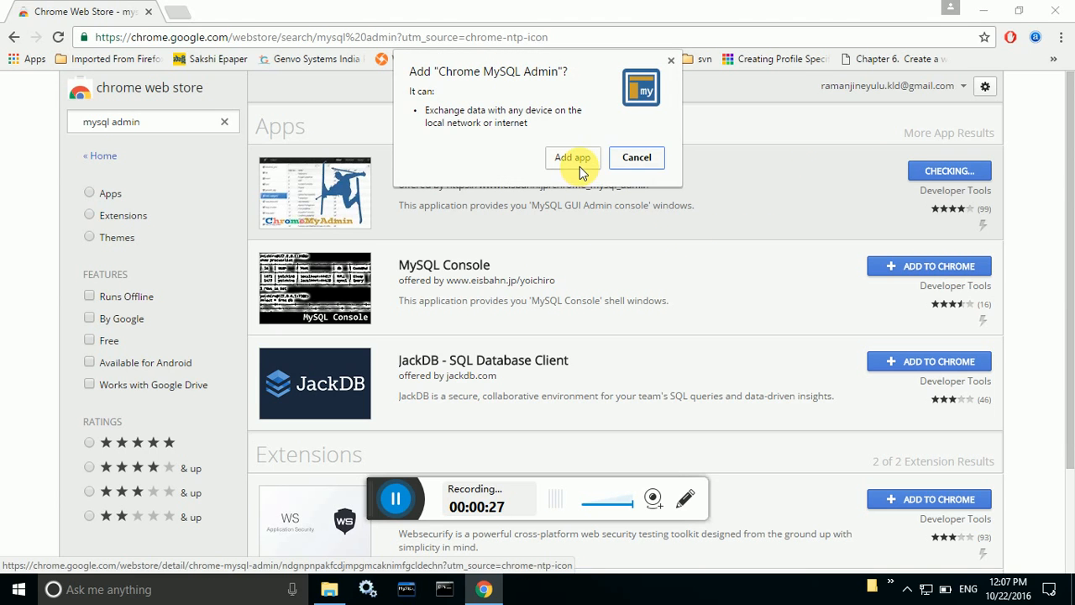
{"action": "left_click", "coordinate": [572, 157]}
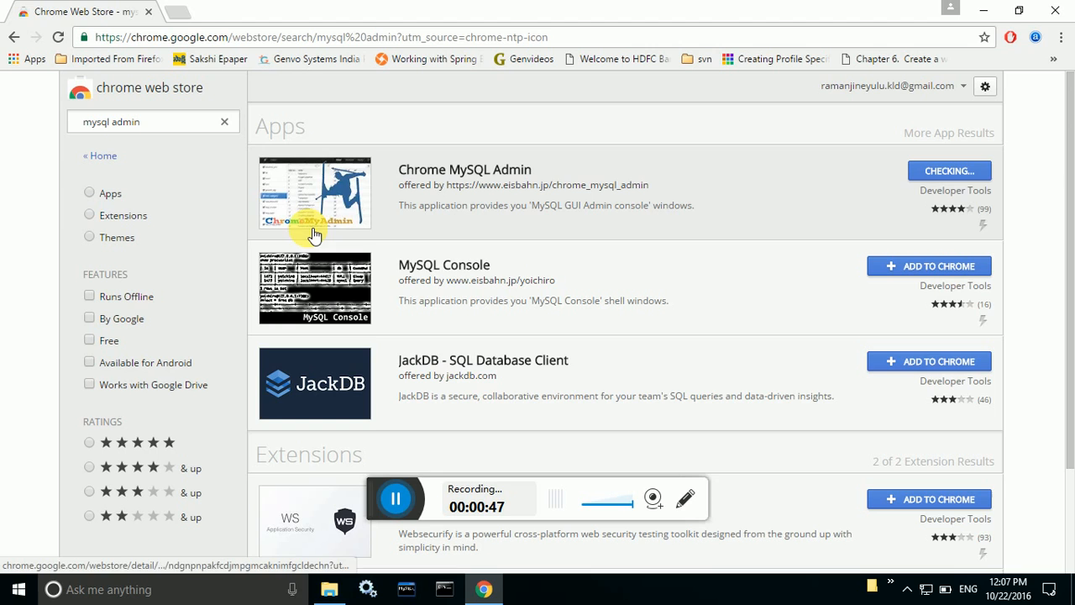
- Reload the apps page in a new tab and launch the MyAdmin app
{"action": "left_click", "coordinate": [178, 14]}
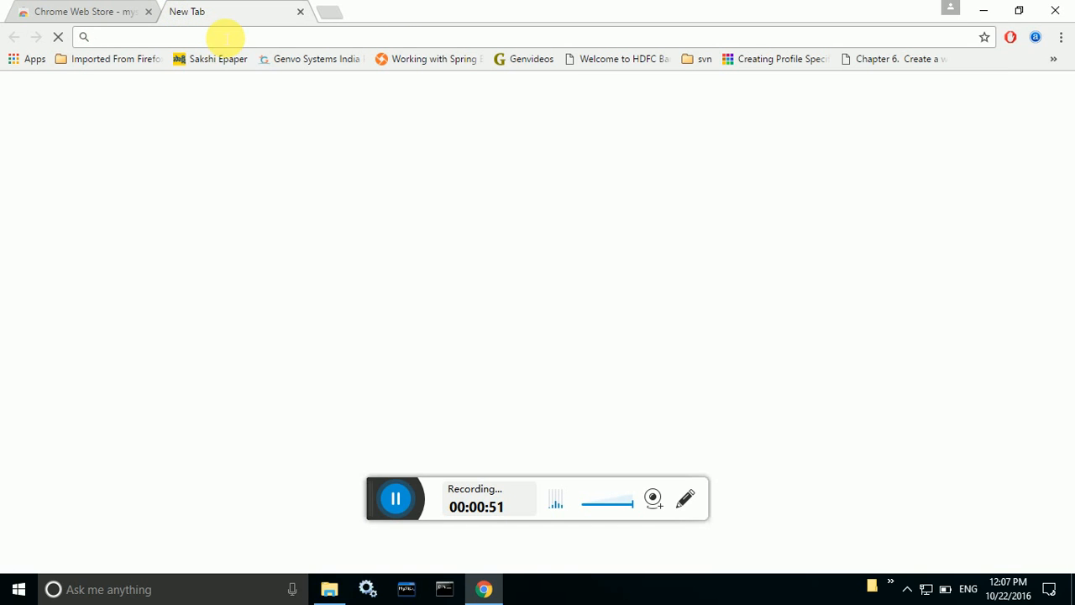
{"action": "left_click", "coordinate": [34, 61]}
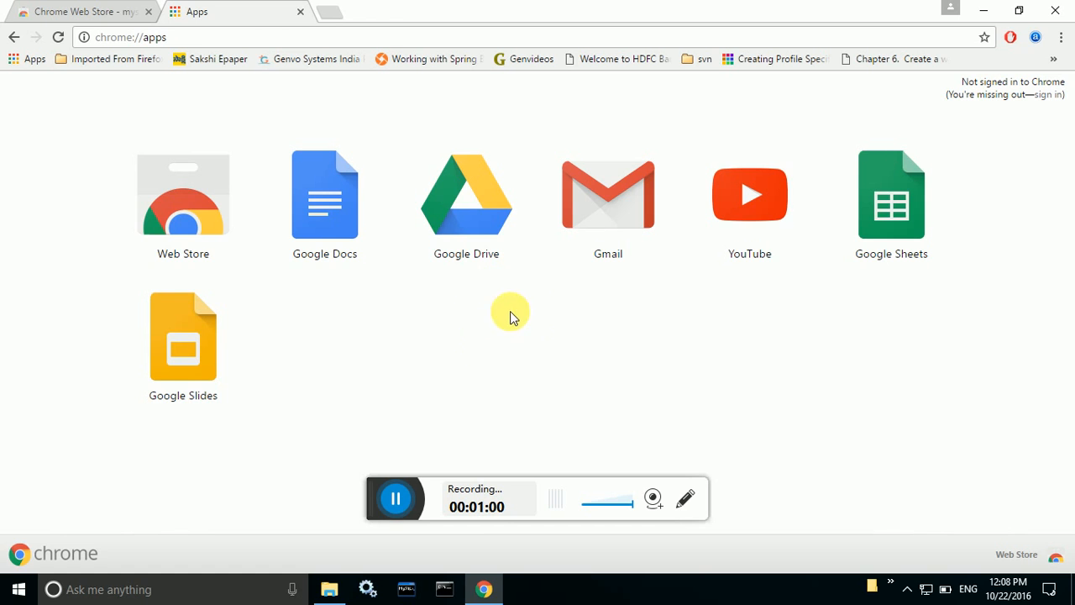
{"action": "left_click", "coordinate": [378, 38]}
{"action": "key", "text": "Return"}
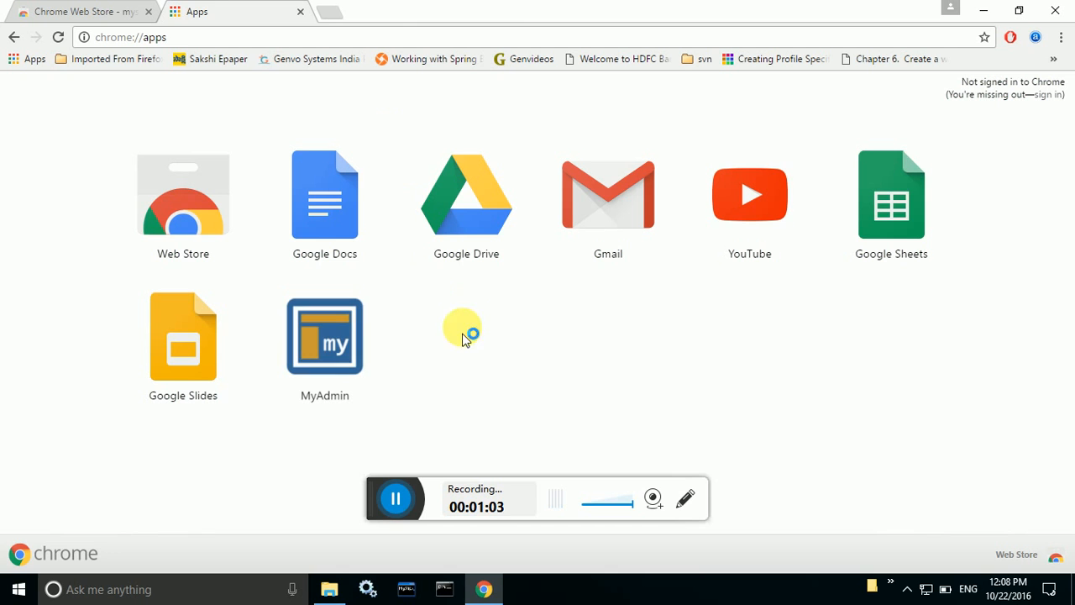
{"action": "left_click", "coordinate": [336, 346]}
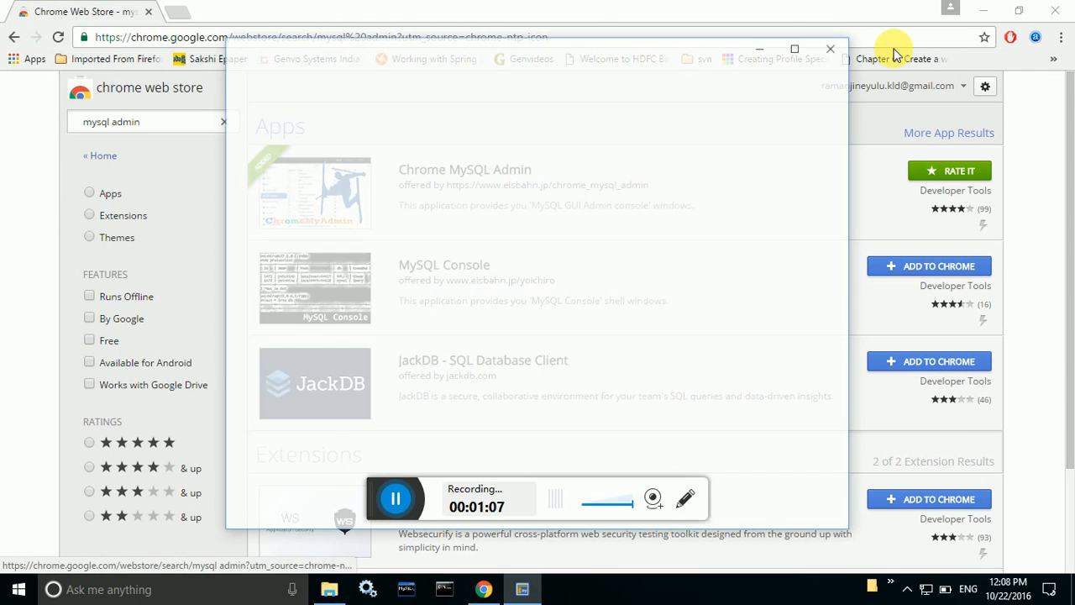
- Minimize Chrome, reposition the MyAdmin window and focus the connection Name field
{"action": "left_click", "coordinate": [982, 11]}
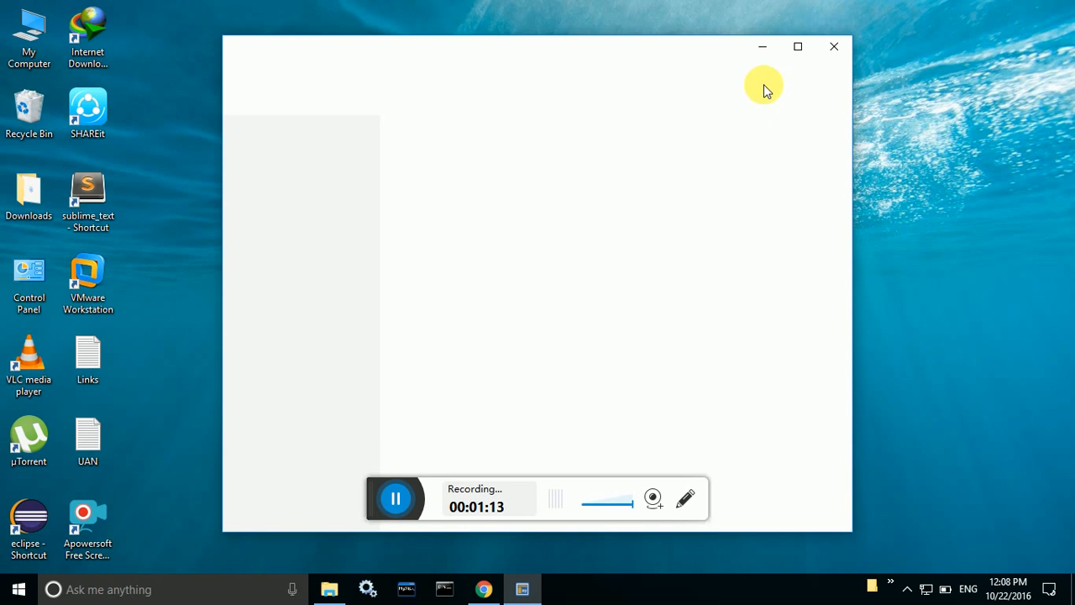
{"action": "left_click_drag", "start_coordinate": [700, 56], "coordinate": [778, 28]}
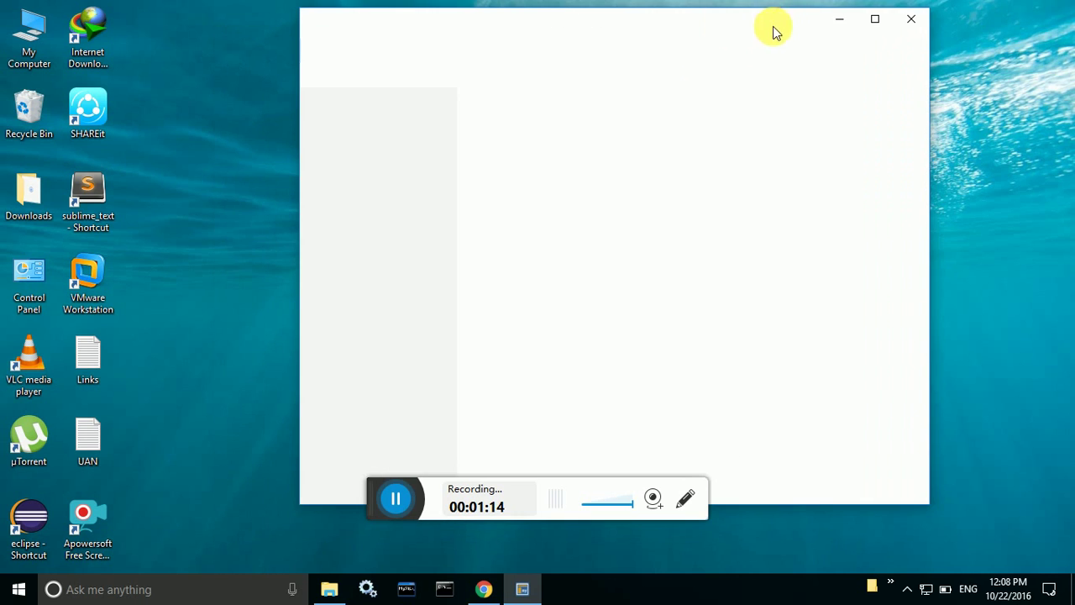
{"action": "left_click", "coordinate": [712, 126]}
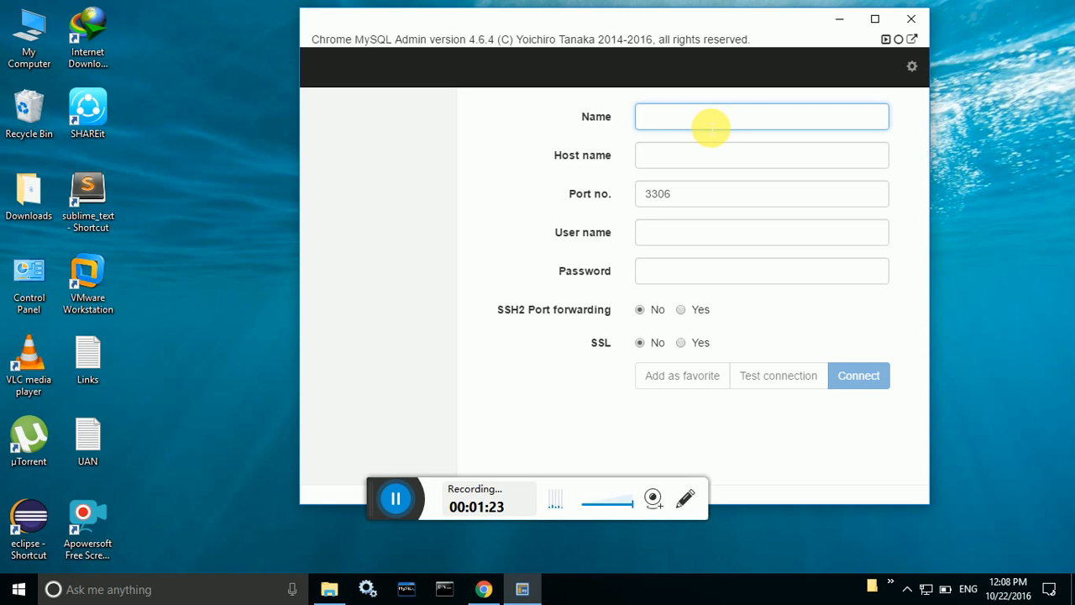
{"action": "type", "text": "Mysql"}
- Enter localhost, root and password, confirm a successful test, and connect
{"action": "key", "text": "Tab"}
{"action": "type", "text": "localhost"}
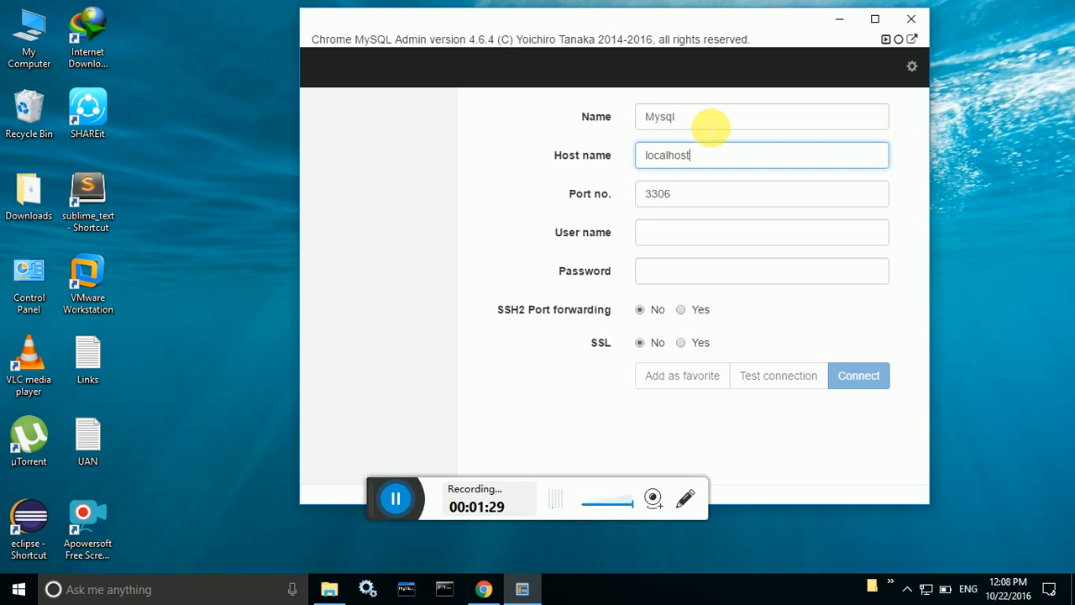
{"action": "key", "text": "Tab"}
{"action": "type", "text": "r"}
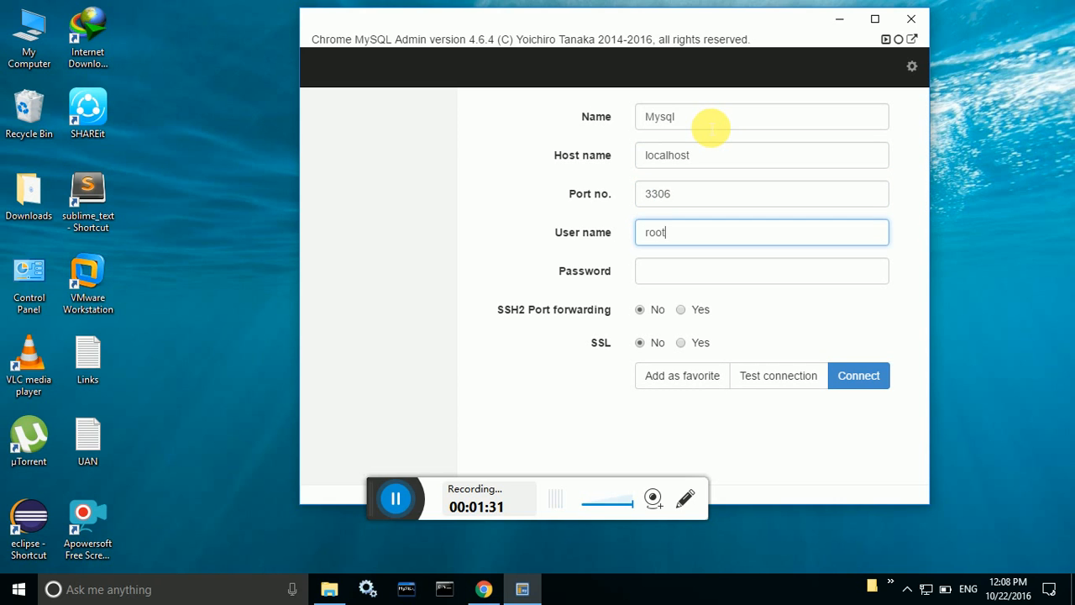
{"action": "key", "text": "Tab"}
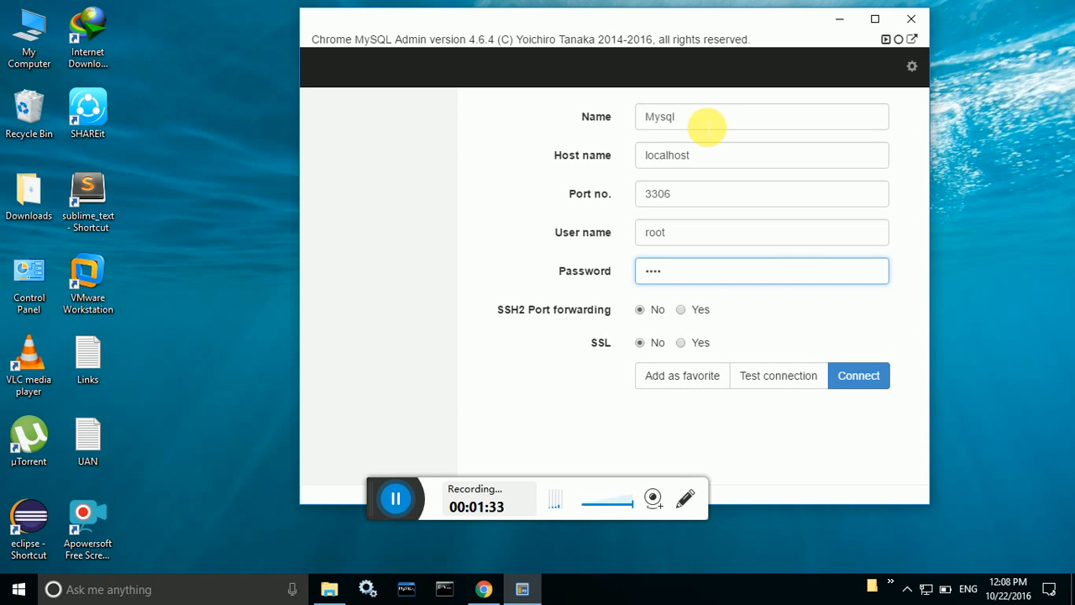
{"action": "left_click", "coordinate": [789, 377]}
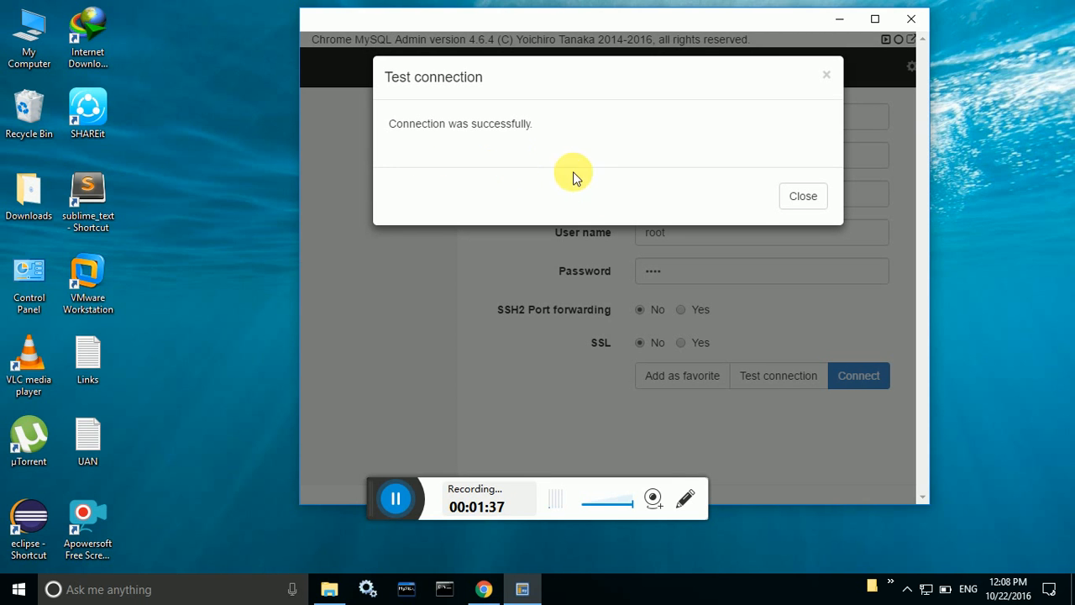
{"action": "left_click", "coordinate": [798, 198]}
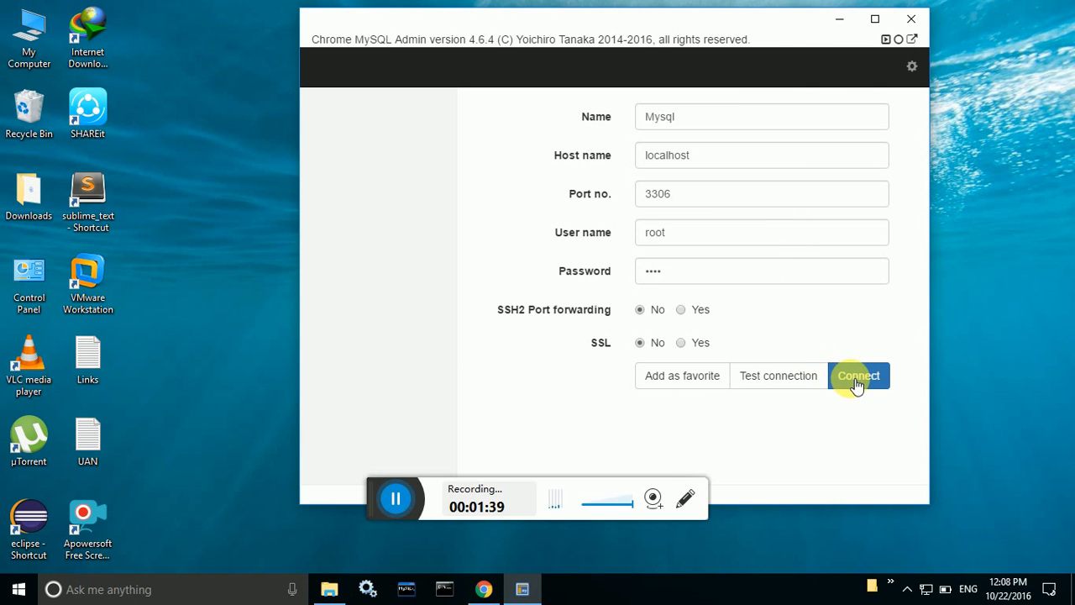
{"action": "left_click", "coordinate": [857, 378]}
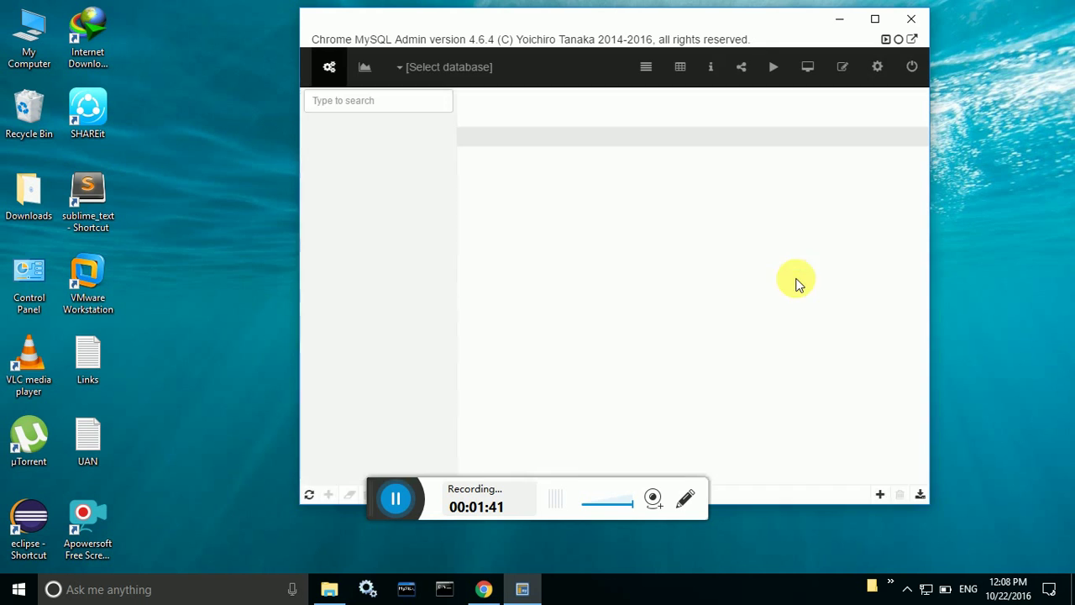
- Finish connecting to the local server and select the hibernate database to list its tables
{"action": "left_click", "coordinate": [798, 282]}
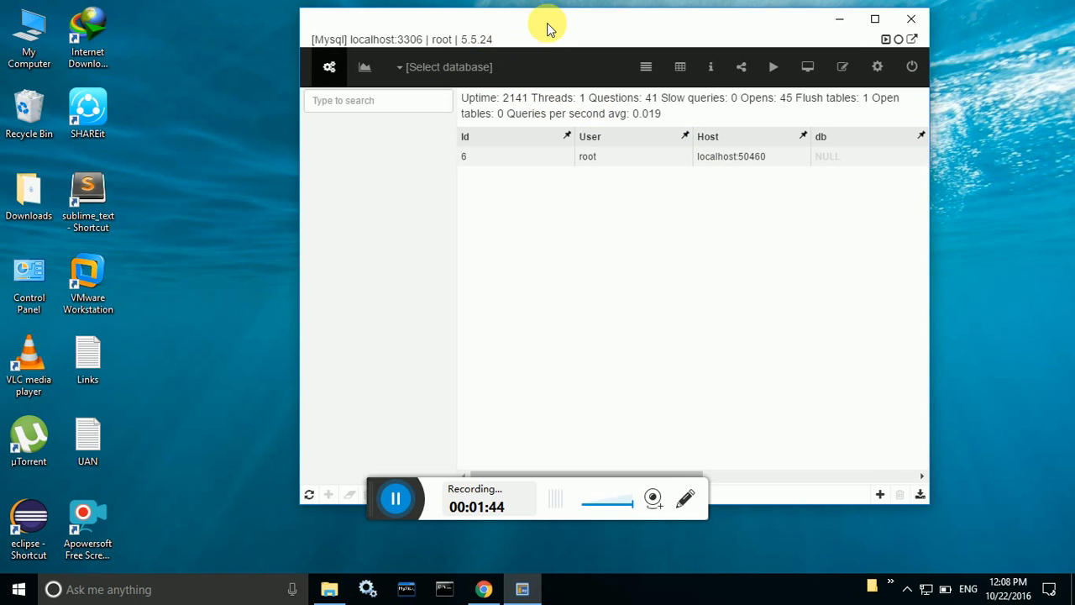
{"action": "left_click_drag", "start_coordinate": [547, 28], "coordinate": [583, 46]}
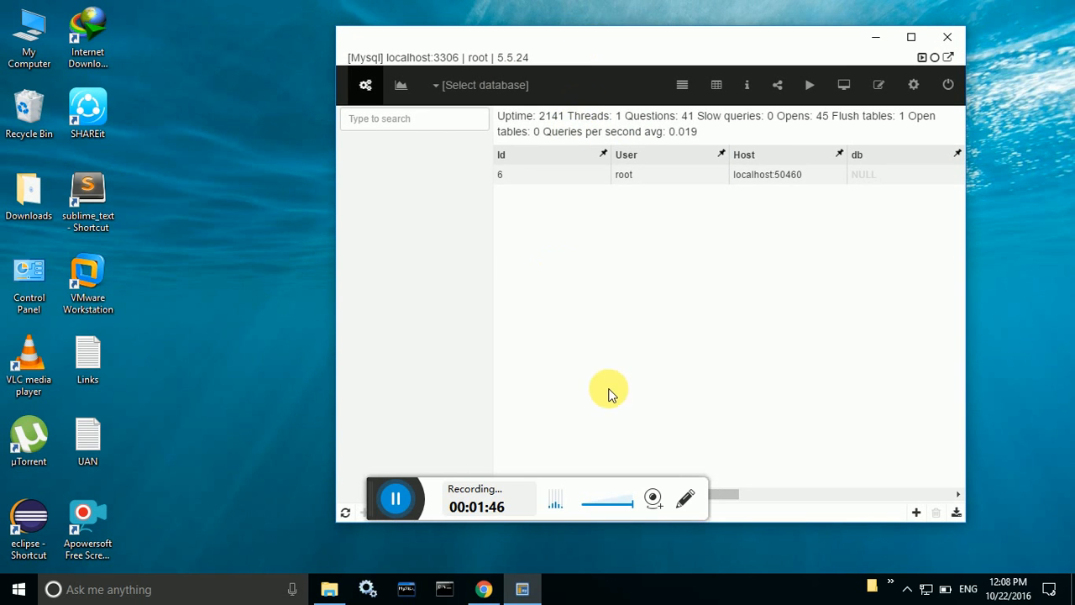
{"action": "left_click", "coordinate": [476, 87]}
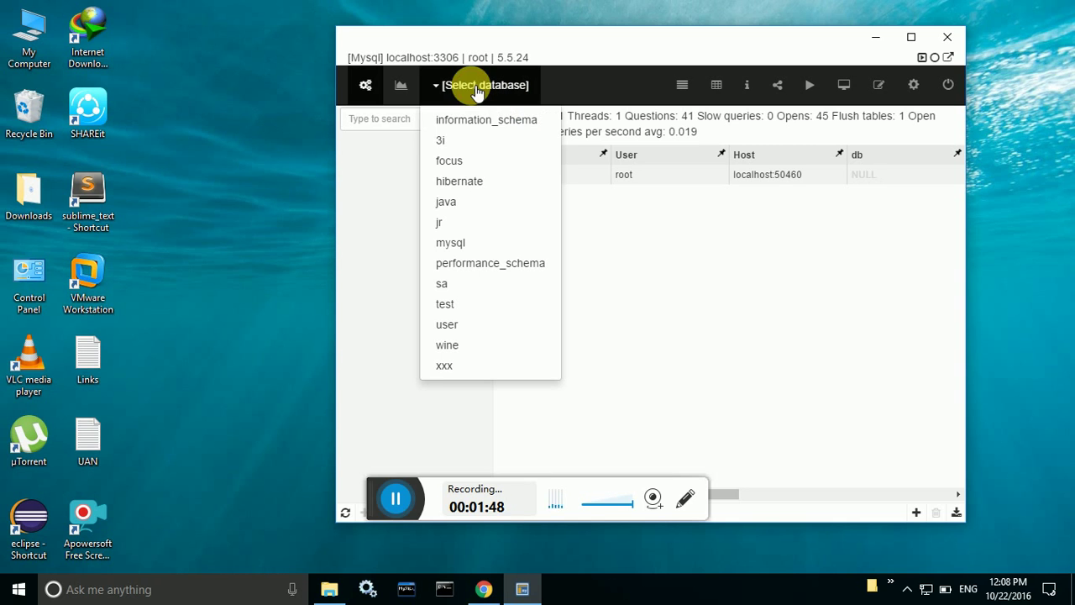
{"action": "left_click", "coordinate": [489, 184]}
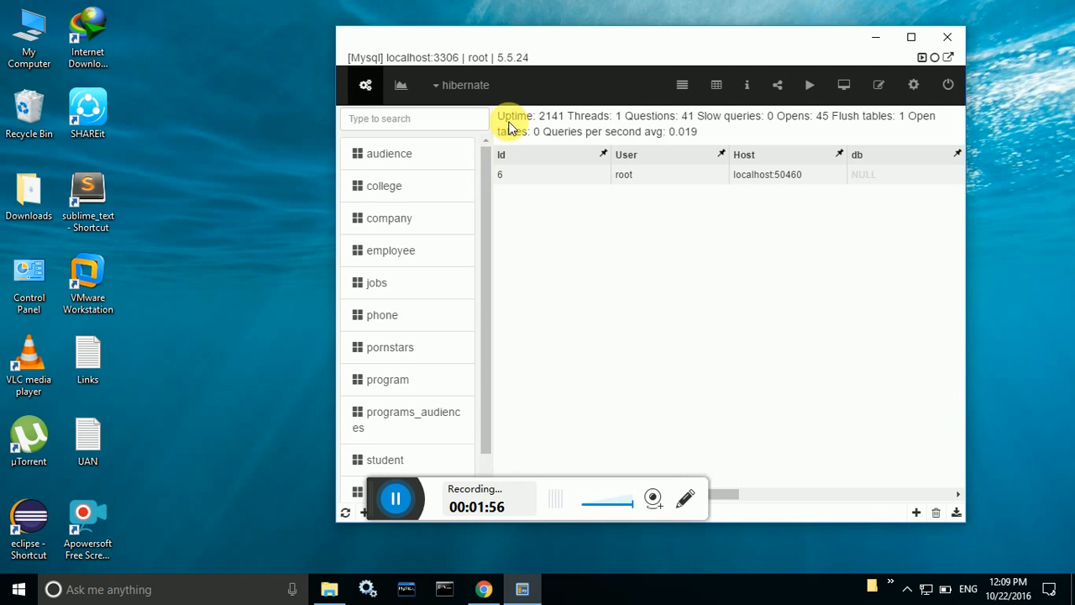
{"action": "left_click_drag", "start_coordinate": [486, 168], "coordinate": [476, 276]}
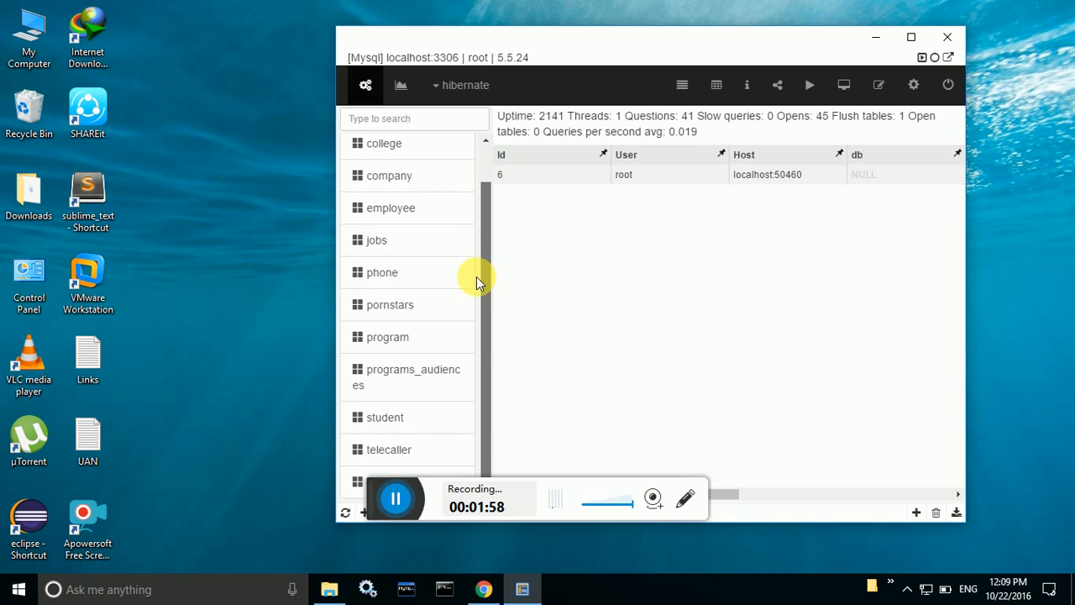
{"action": "left_click_drag", "start_coordinate": [496, 184], "coordinate": [498, 156]}
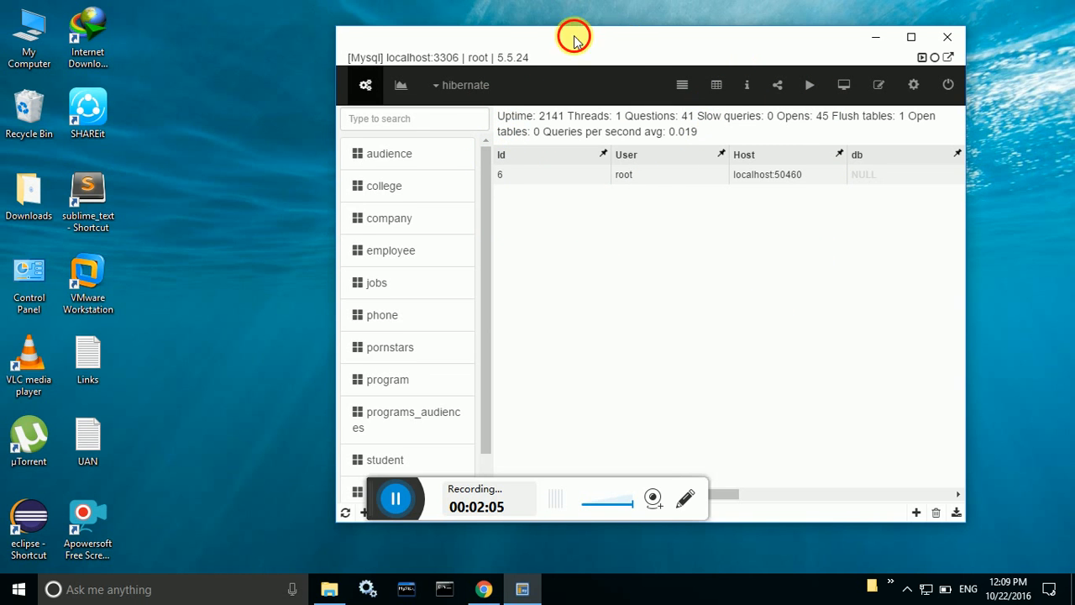
- Request an ER diagram of hibernate from the toolbar and confirm rendering it
{"action": "left_click_drag", "start_coordinate": [600, 43], "coordinate": [554, 40]}
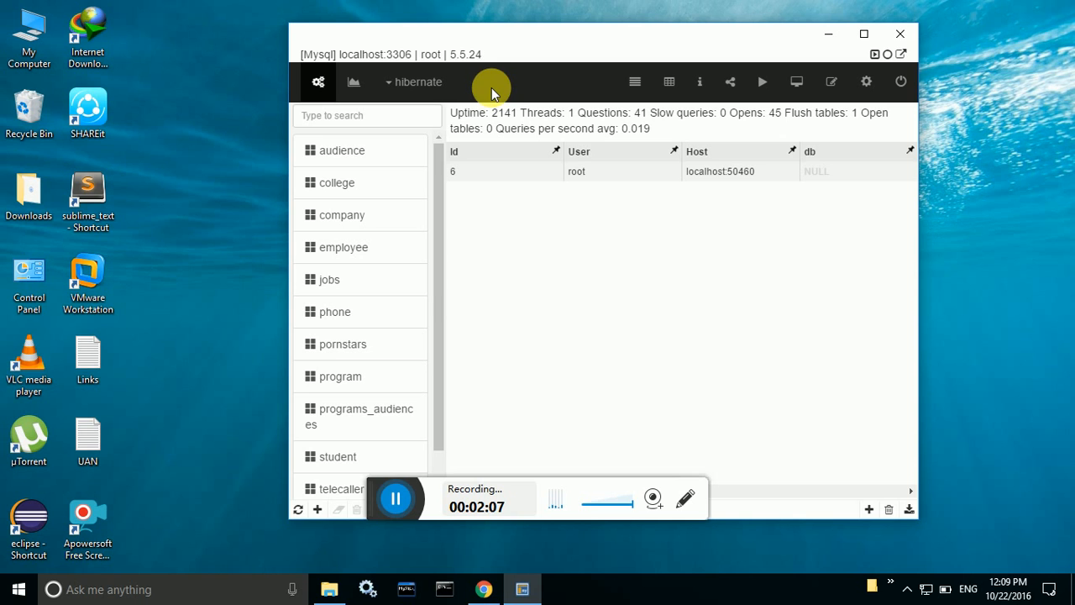
{"action": "left_click", "coordinate": [797, 84]}
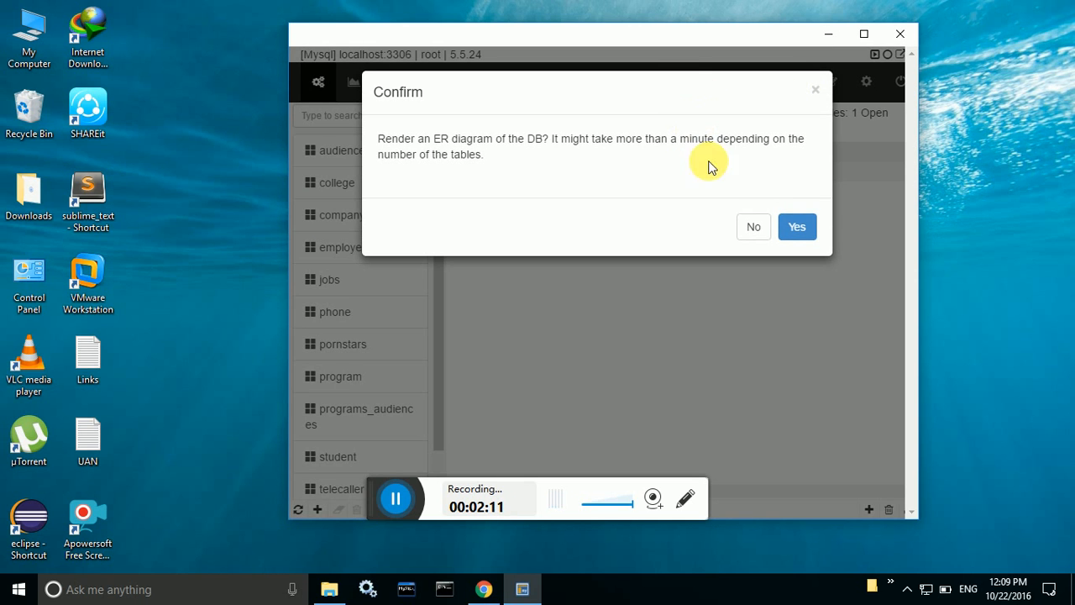
{"action": "left_click", "coordinate": [798, 225]}
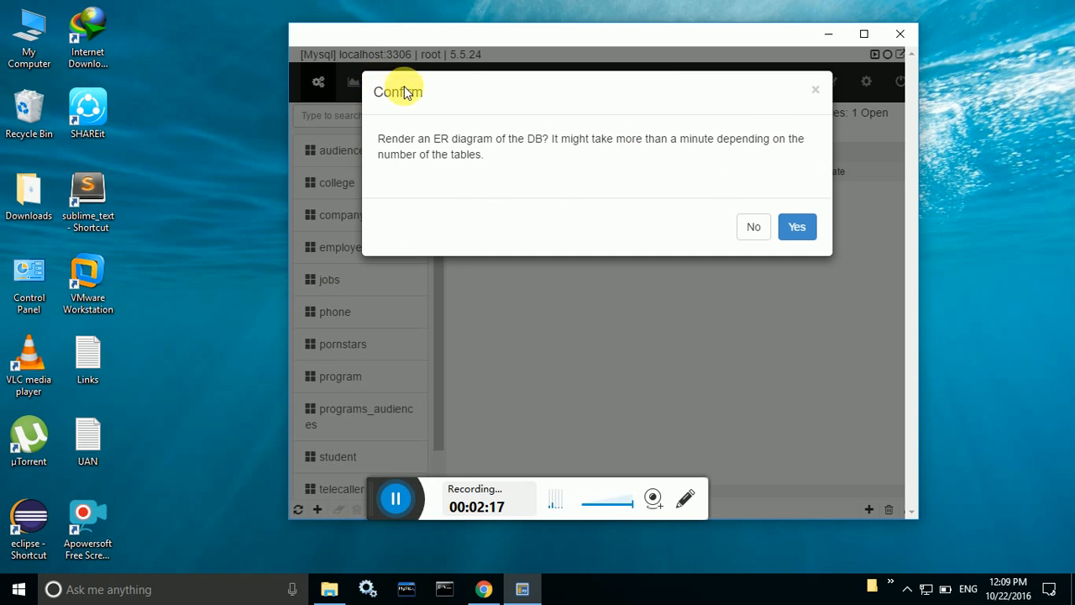
{"action": "left_click", "coordinate": [800, 233]}
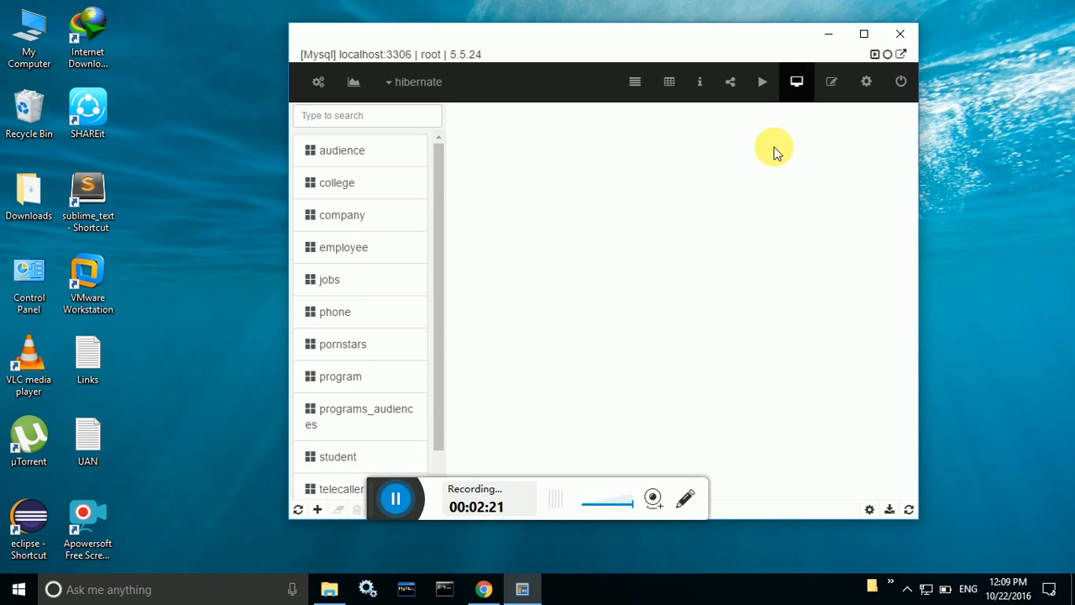
- Maximize the MyAdmin window so the hibernate ER diagram fills the screen
{"action": "left_click", "coordinate": [862, 35]}
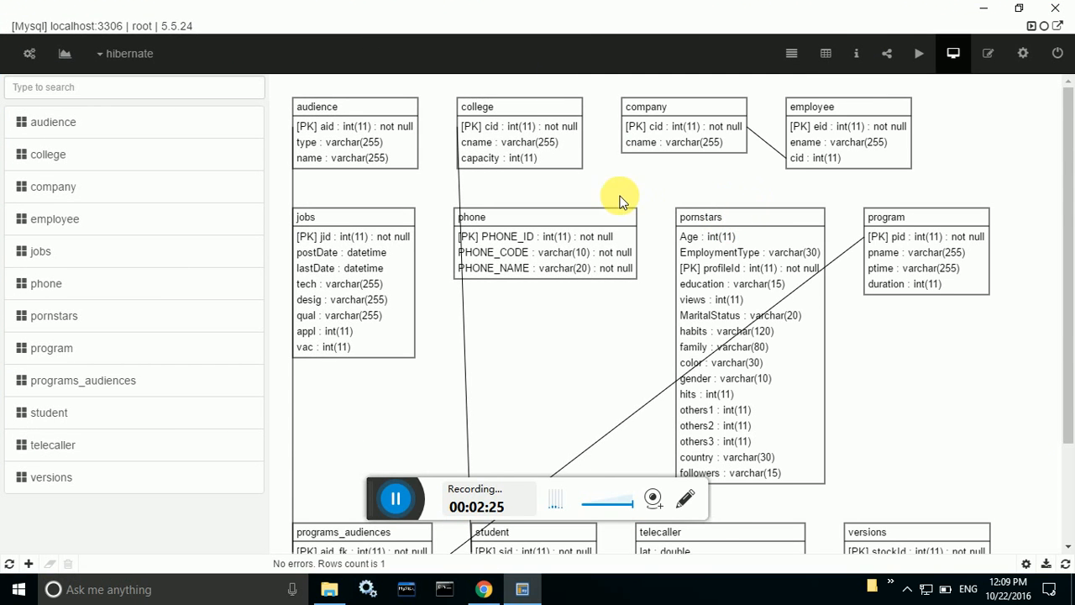
{"action": "scroll", "coordinate": [641, 255], "scroll_direction": "down", "scroll_amount": 3}
{"action": "scroll", "coordinate": [641, 277], "scroll_direction": "up", "scroll_amount": 3}
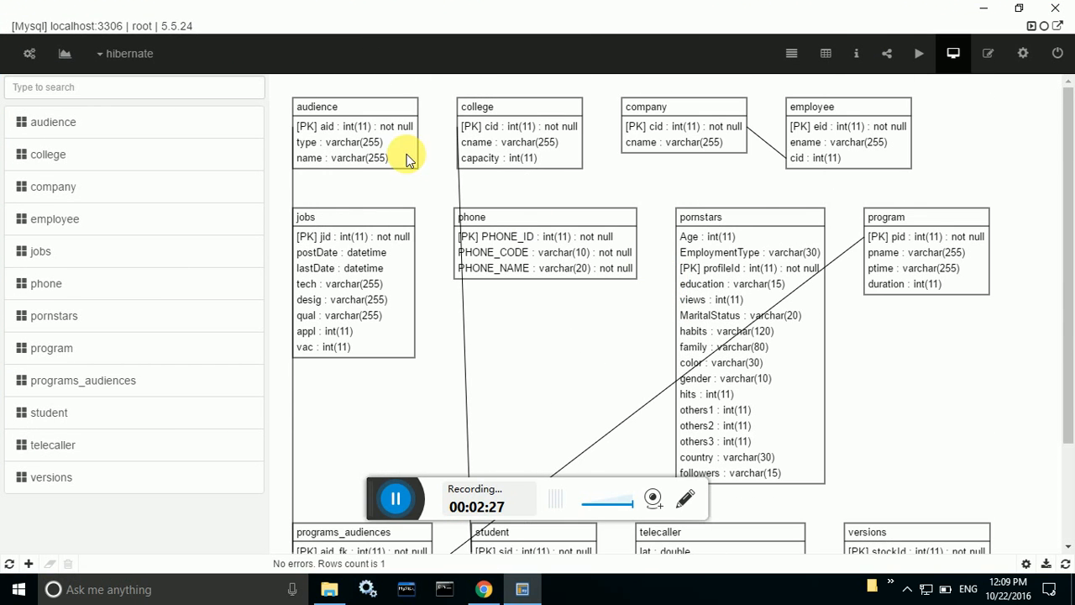